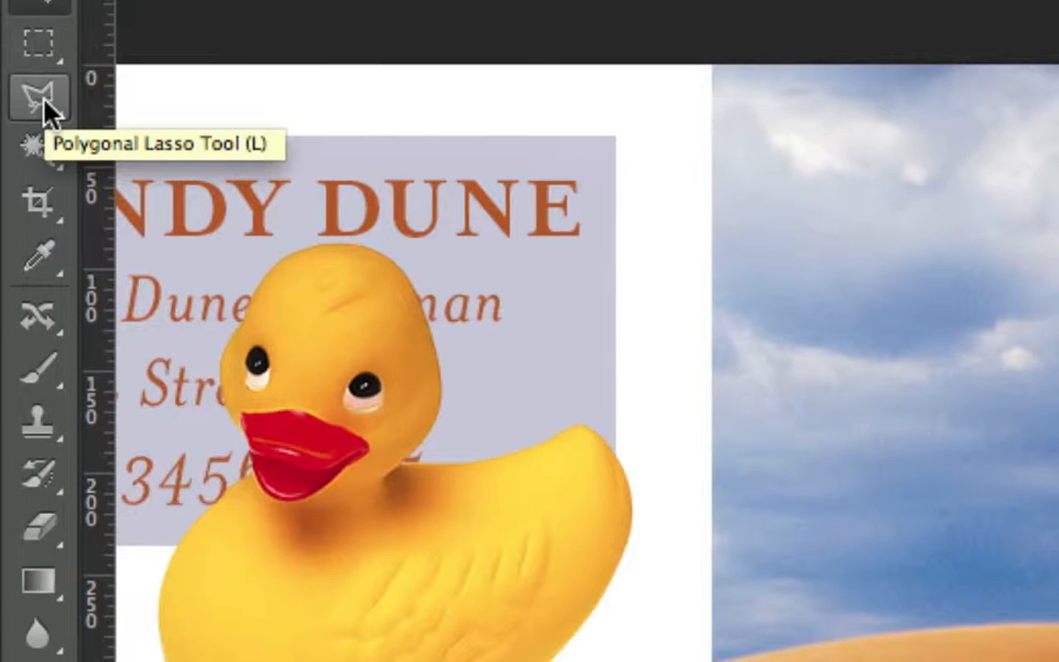
# Select the sand dune with the Polygonal Lasso, tracing its ridge closely and closing the outline loosely through the lower sand.
pyautogui.click(42, 99)
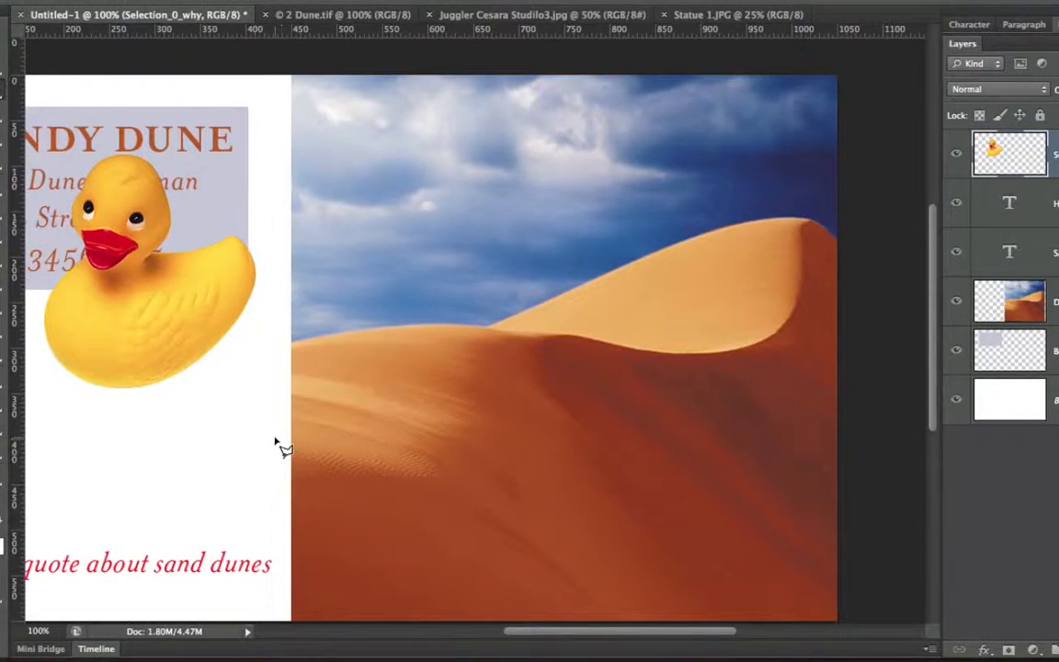
pyautogui.click(274, 436)
pyautogui.click(264, 355)
pyautogui.click(495, 326)
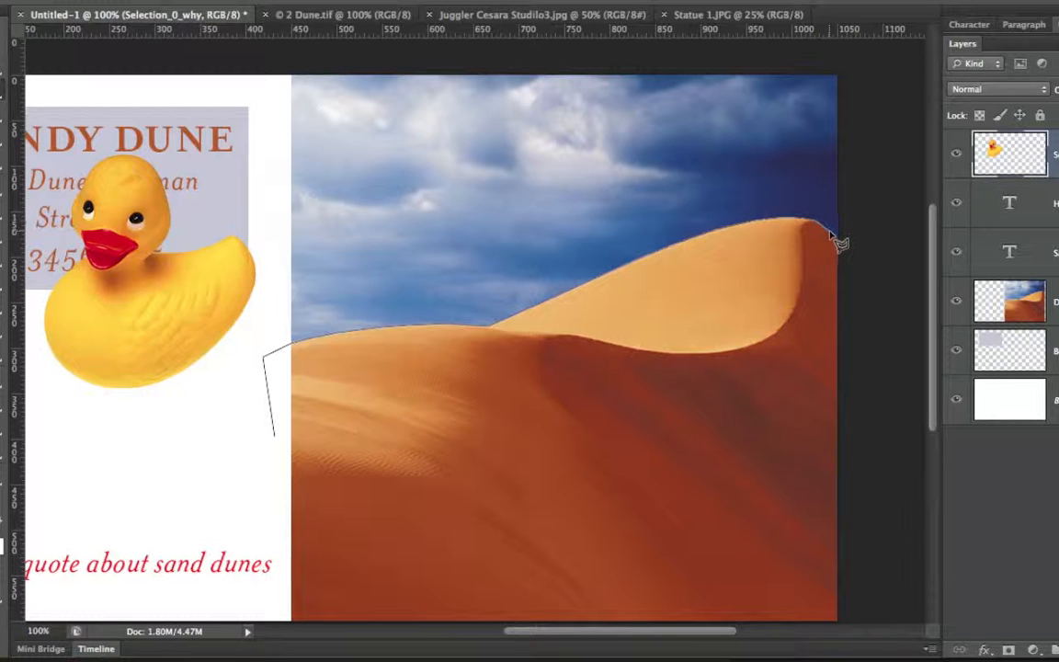
pyautogui.moveTo(848, 251)
pyautogui.mouseDown()
pyautogui.moveTo(862, 402)
pyautogui.moveTo(881, 483)
pyautogui.moveTo(878, 560)
pyautogui.moveTo(542, 530)
pyautogui.moveTo(282, 455)
pyautogui.mouseUp()
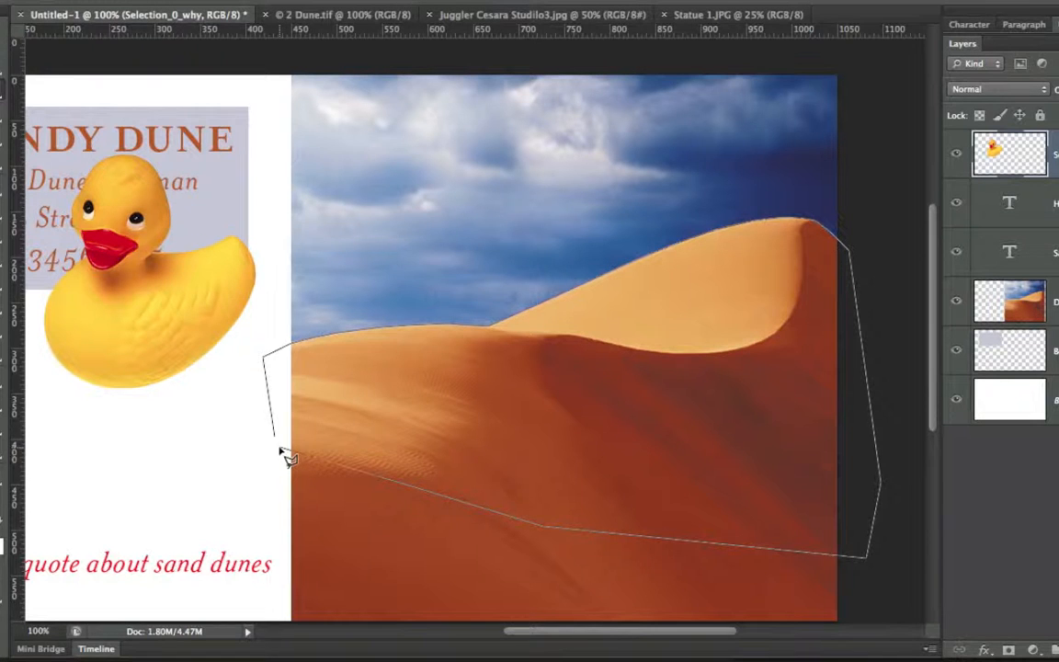
pyautogui.moveTo(284, 457); pyautogui.dragTo(281, 441)
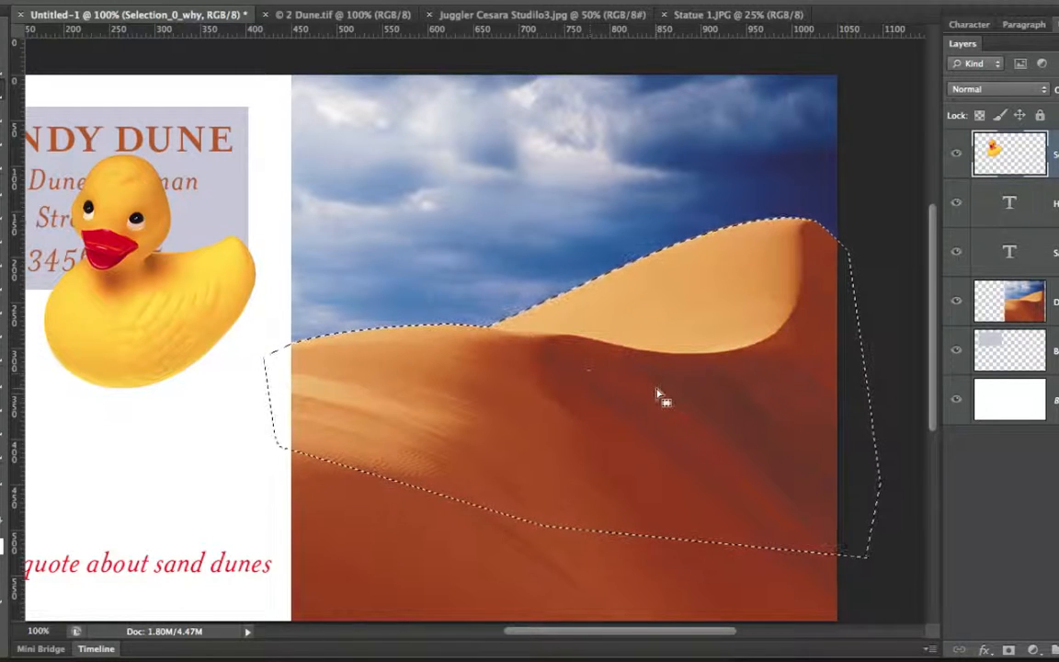
# Try to copy the selected dune area while the rubber duck layer is active.
pyautogui.press('super')
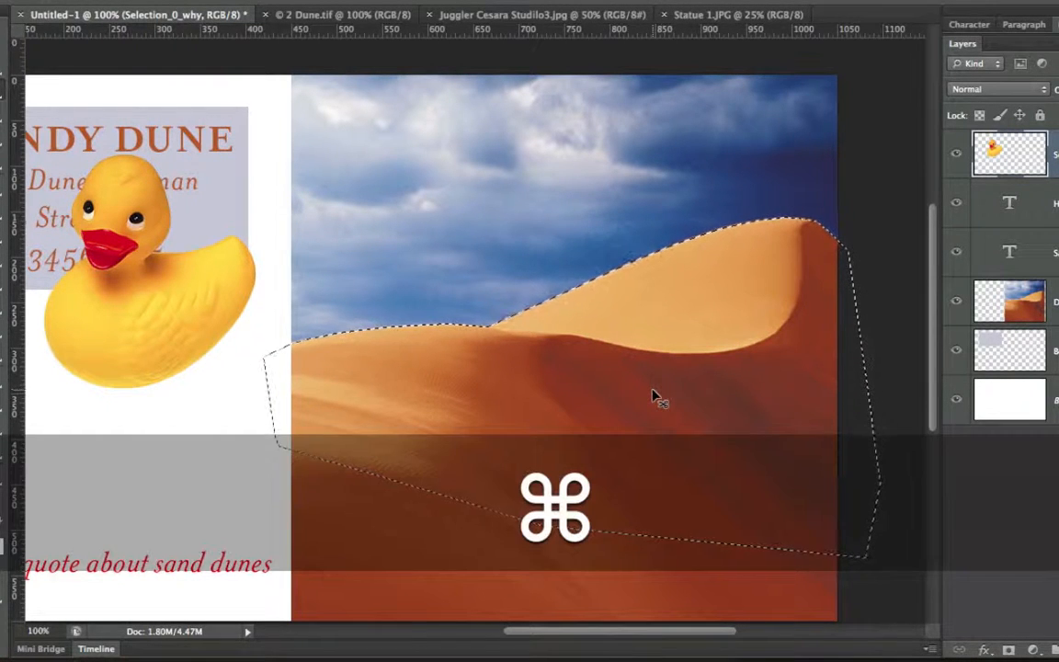
pyautogui.press('super+c')
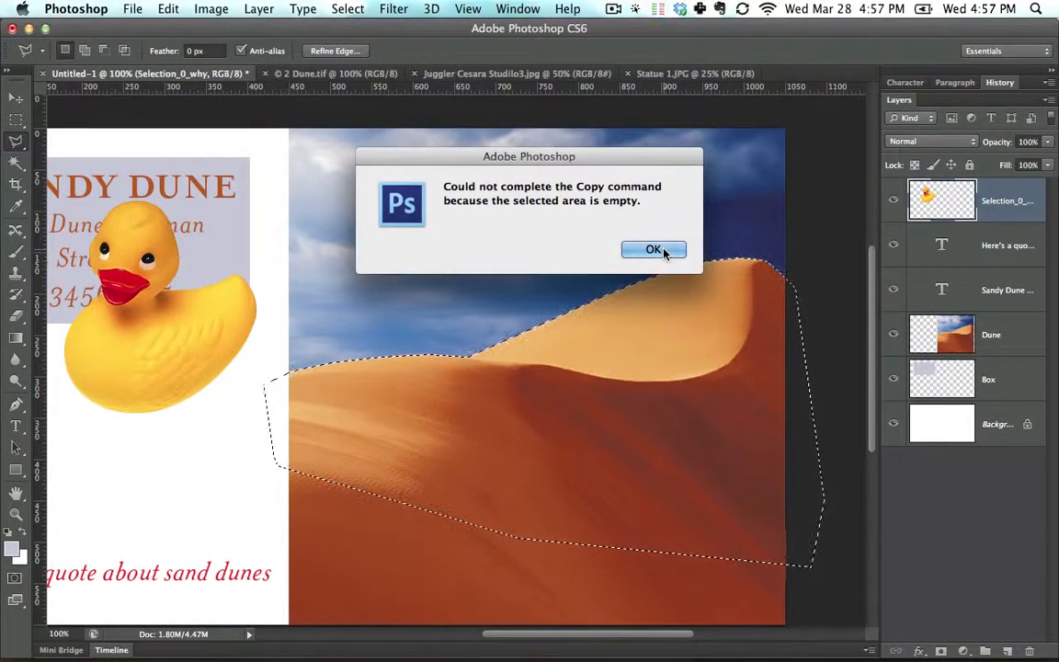
pyautogui.click(653, 250)
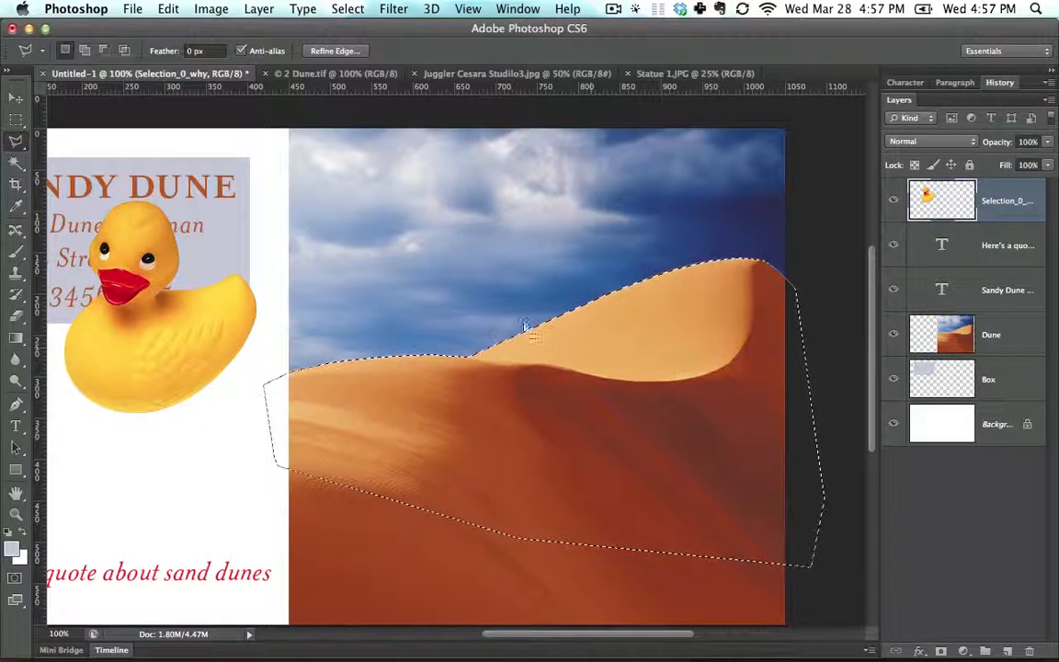
# Rename the rubber duck's layer to "duck".
pyautogui.doubleClick(998, 201)
pyautogui.write('duck')
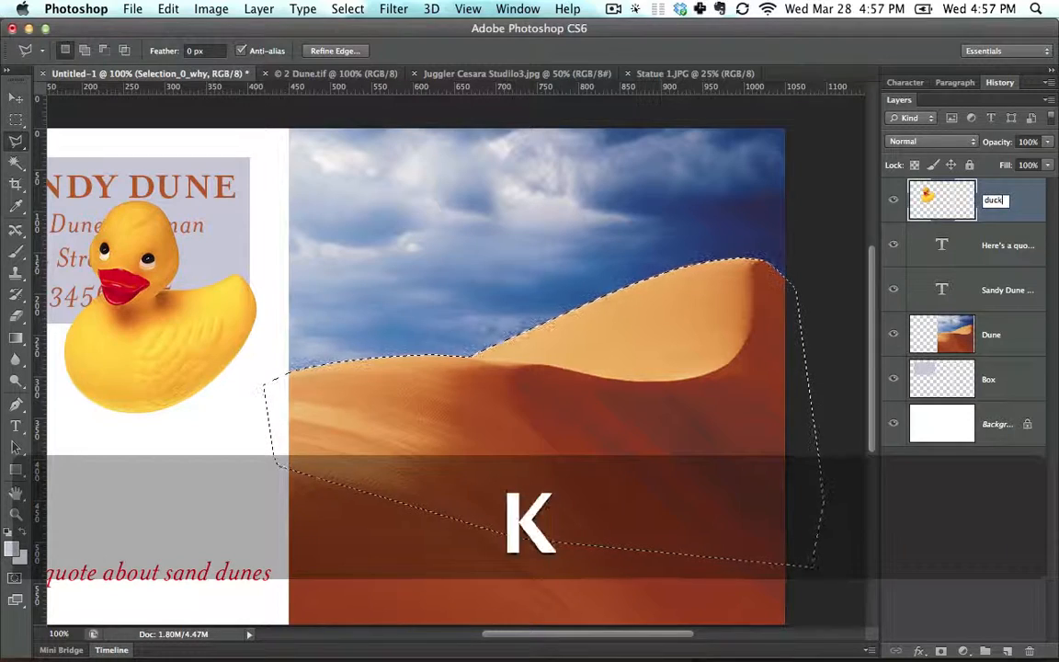
pyautogui.press('Return')
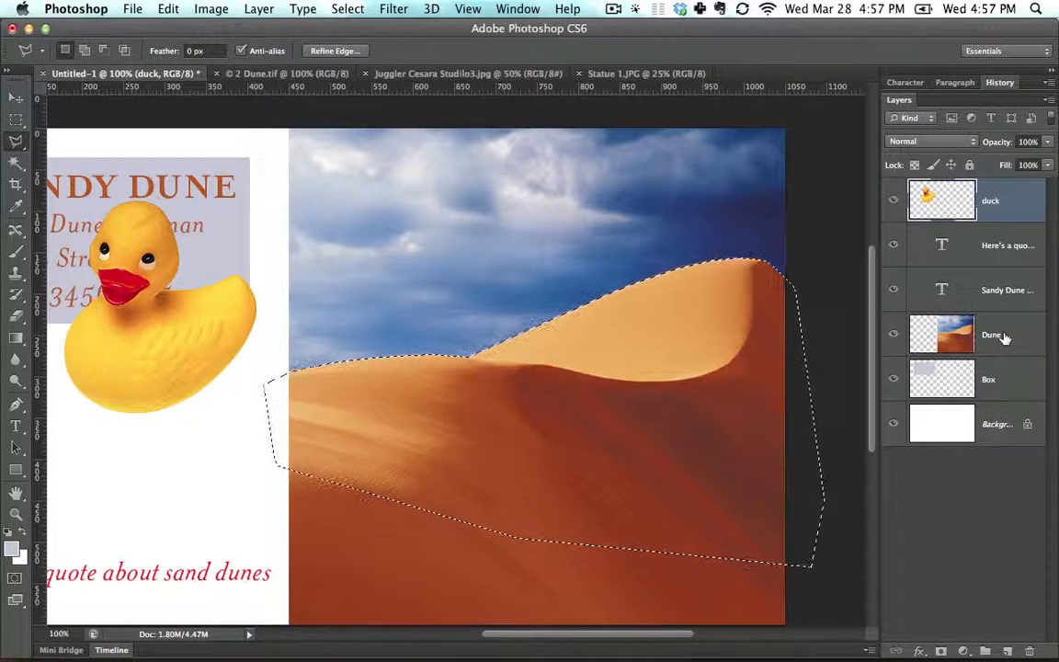
# Copy the selected dune area from the Dune layer and paste it as a new layer.
pyautogui.click(995, 336)
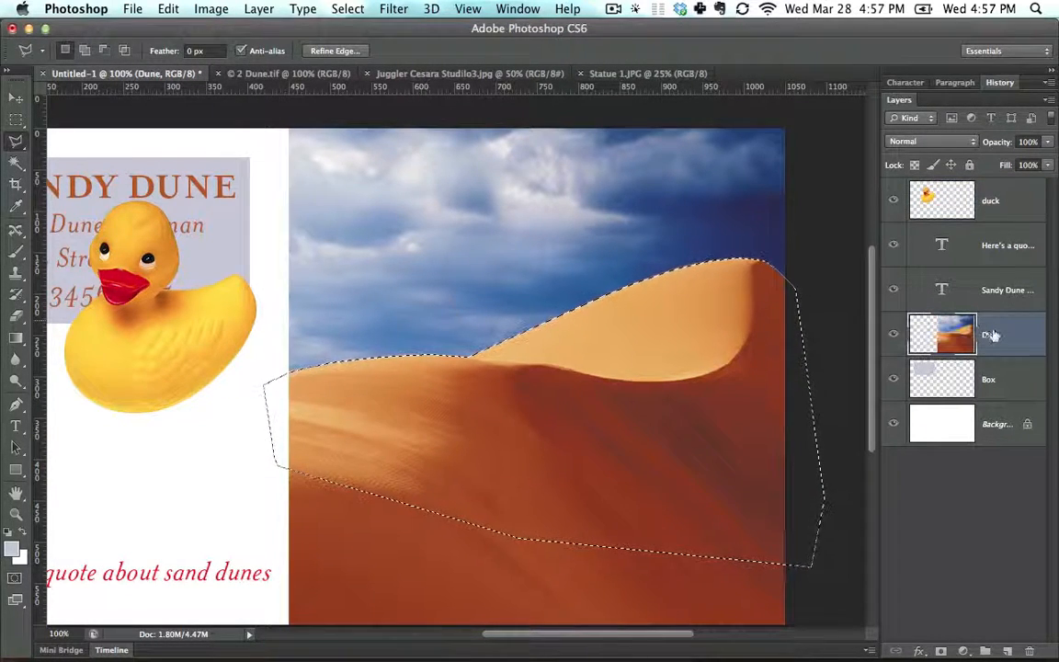
pyautogui.press('super+c')
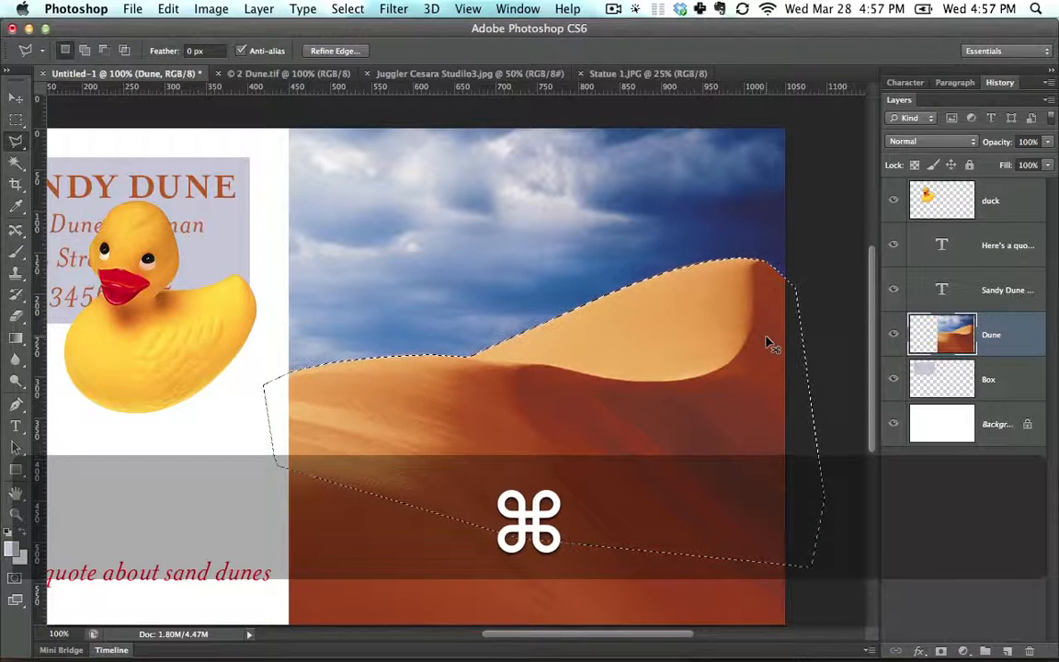
pyautogui.press('super+v')
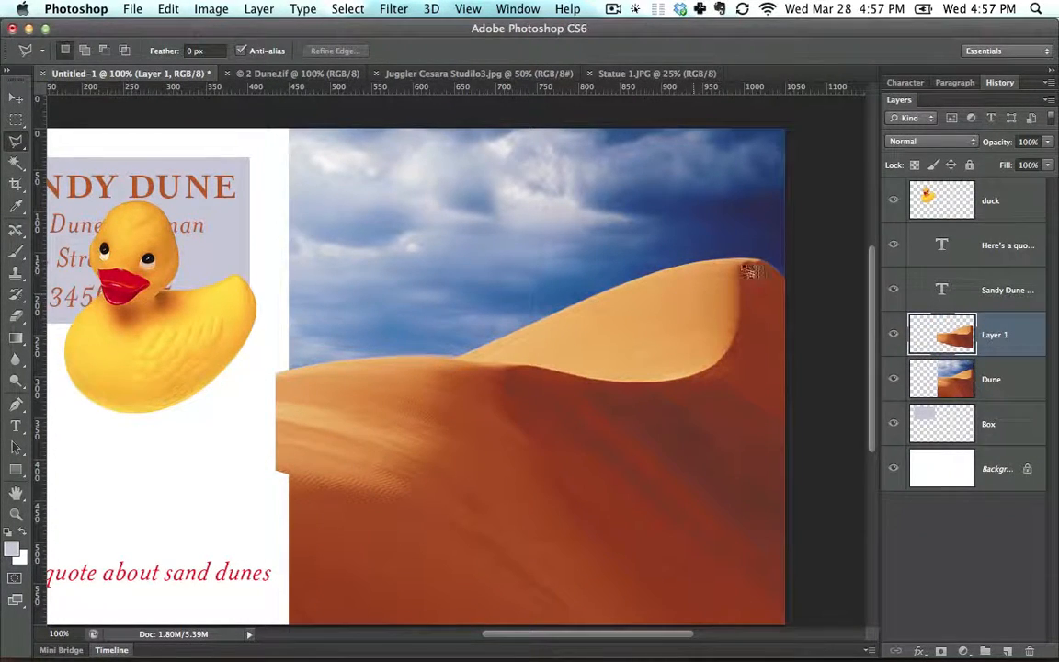
# Examine how the pasted dune lines up with the original along the ridge and near the peak.
pyautogui.press('super+equal')
pyautogui.press('super+equal')
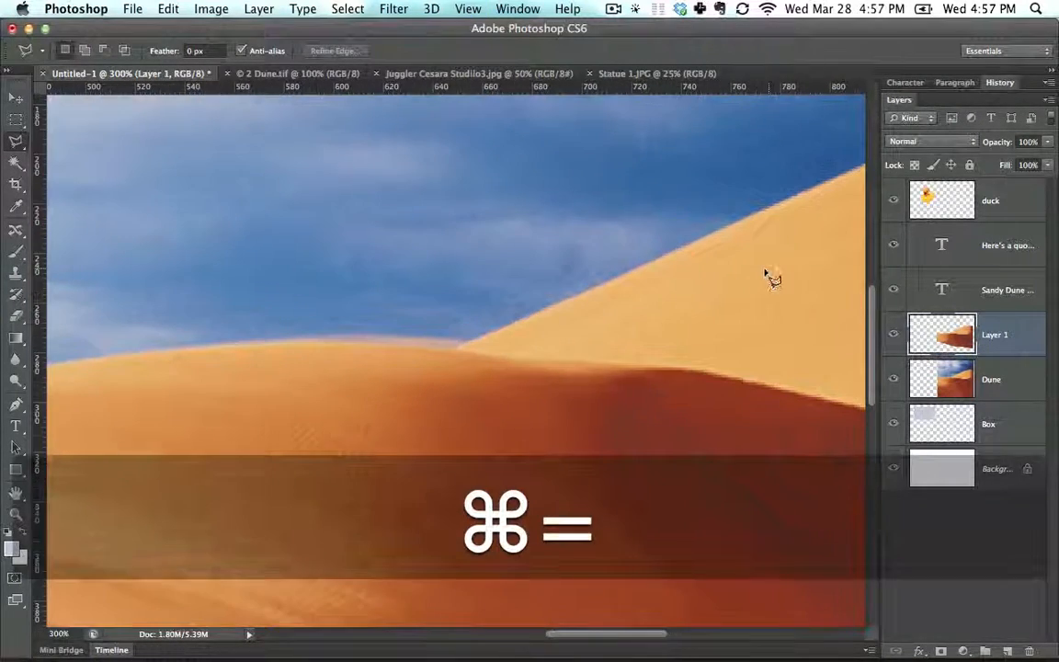
pyautogui.press('space')
pyautogui.moveTo(570, 298); pyautogui.dragTo(394, 349)
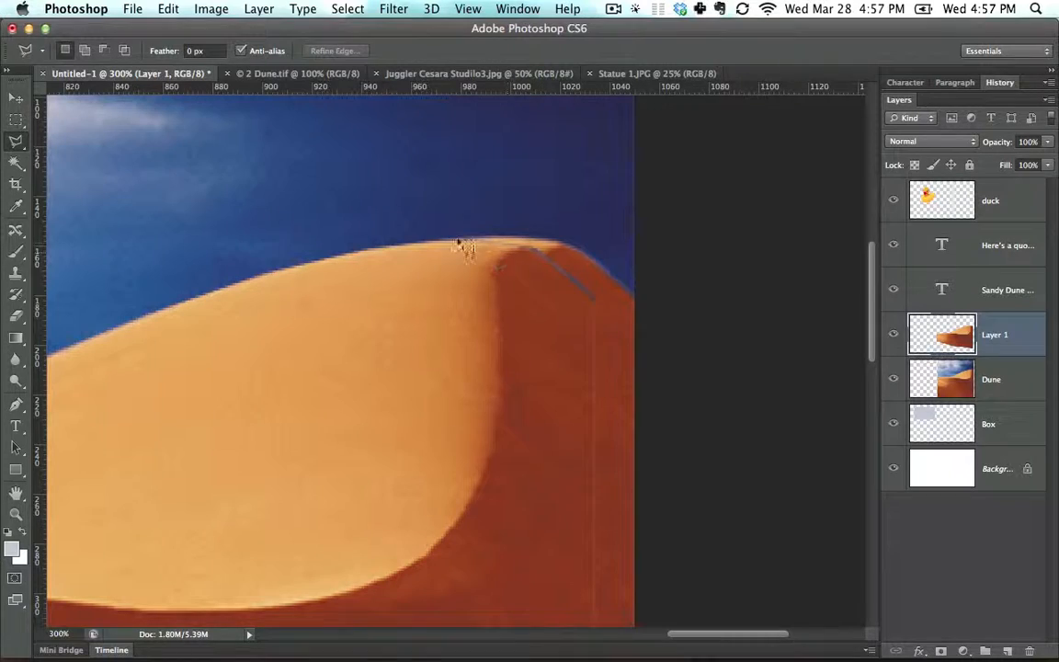
pyautogui.press('space')
pyautogui.moveTo(536, 313); pyautogui.dragTo(575, 281)
pyautogui.press('super+minus')
pyautogui.press('super+minus')
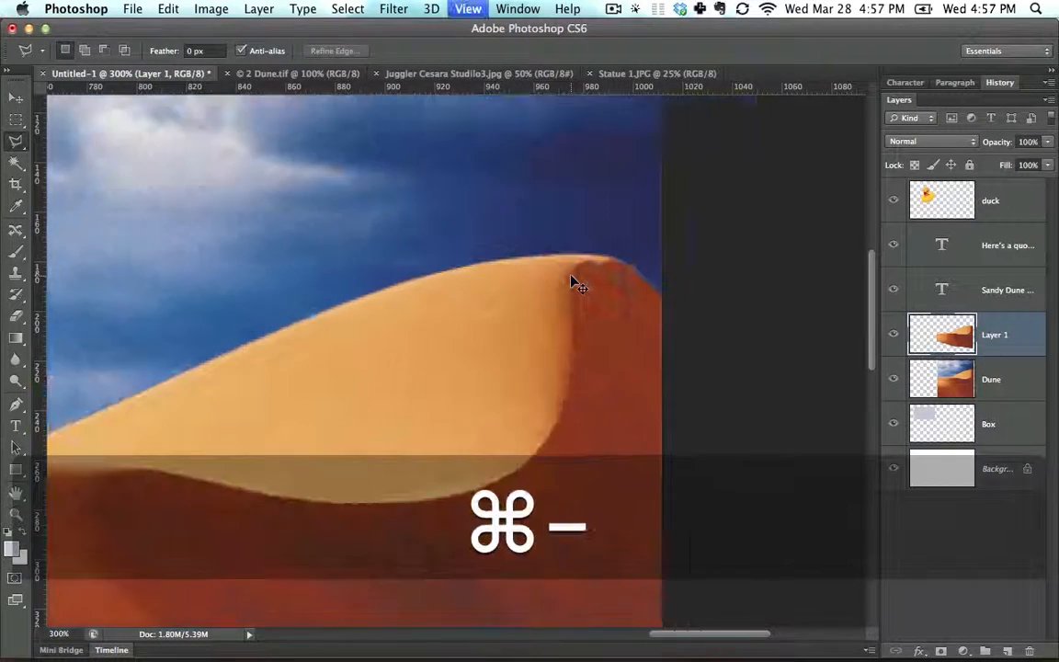
pyautogui.press('space')
pyautogui.moveTo(515, 328); pyautogui.dragTo(570, 315)
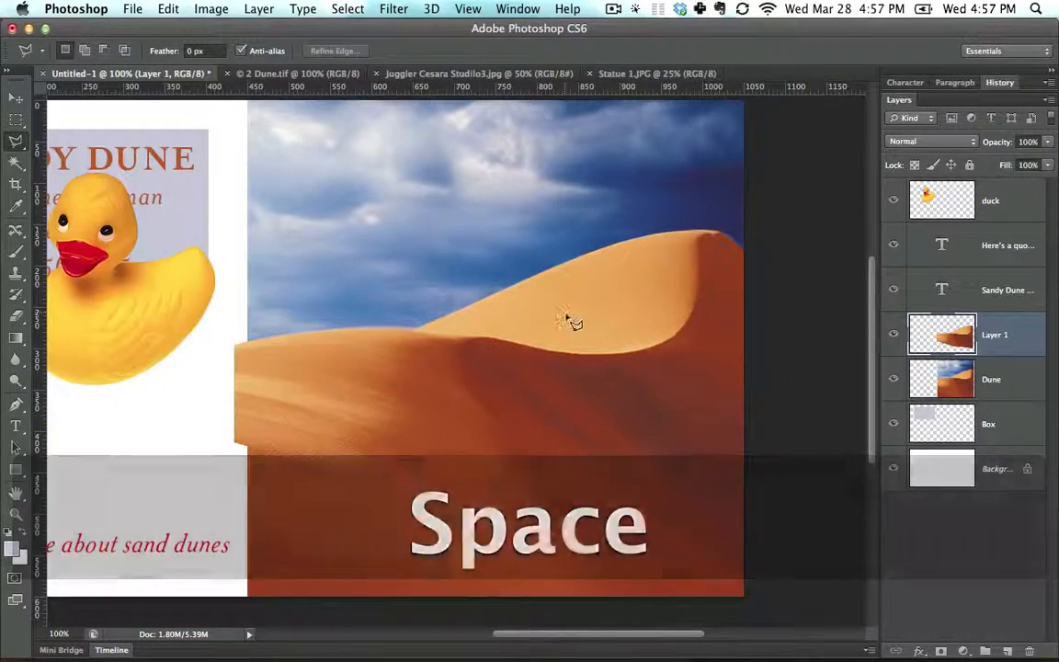
# Undo the paste and use Paste in Place to put the copied dune exactly over the original.
pyautogui.press('super+z')
pyautogui.press('super+z')
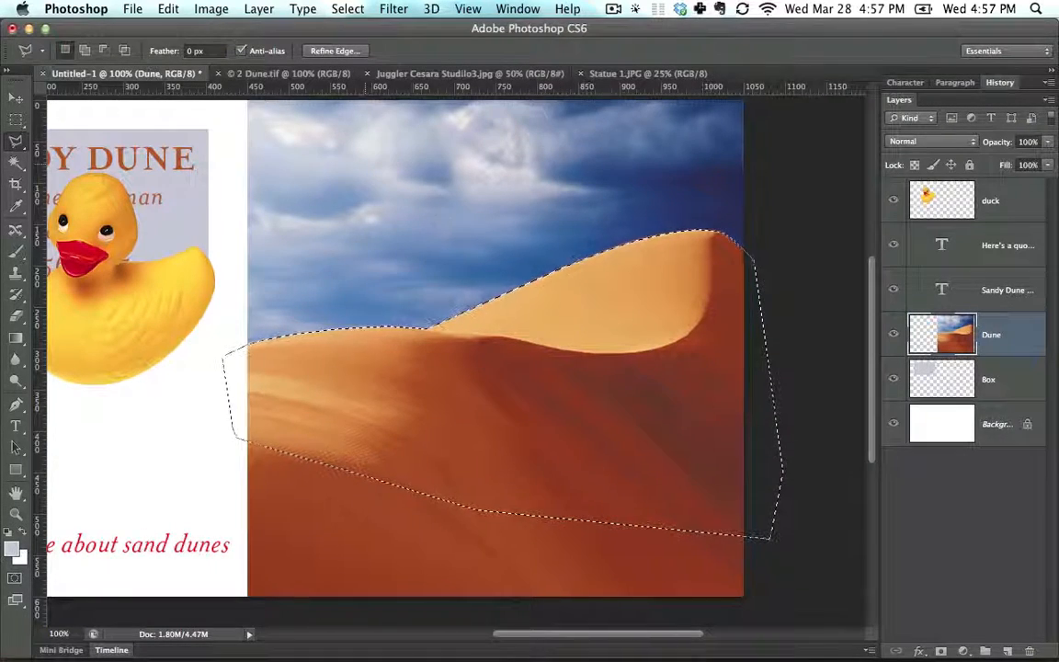
pyautogui.click(169, 11)
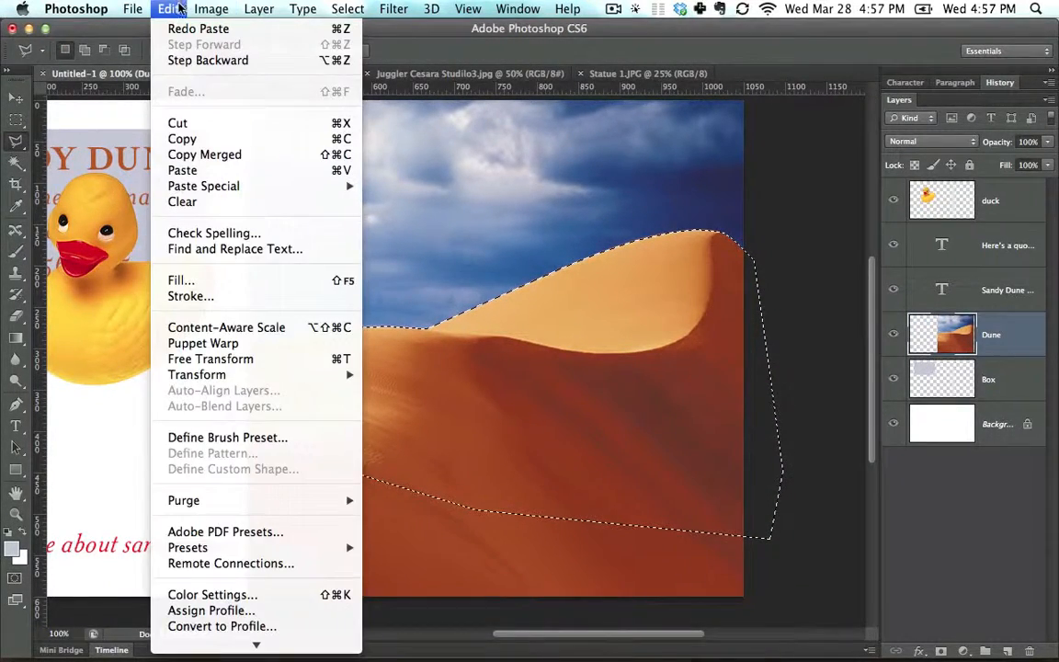
pyautogui.moveTo(244, 187)
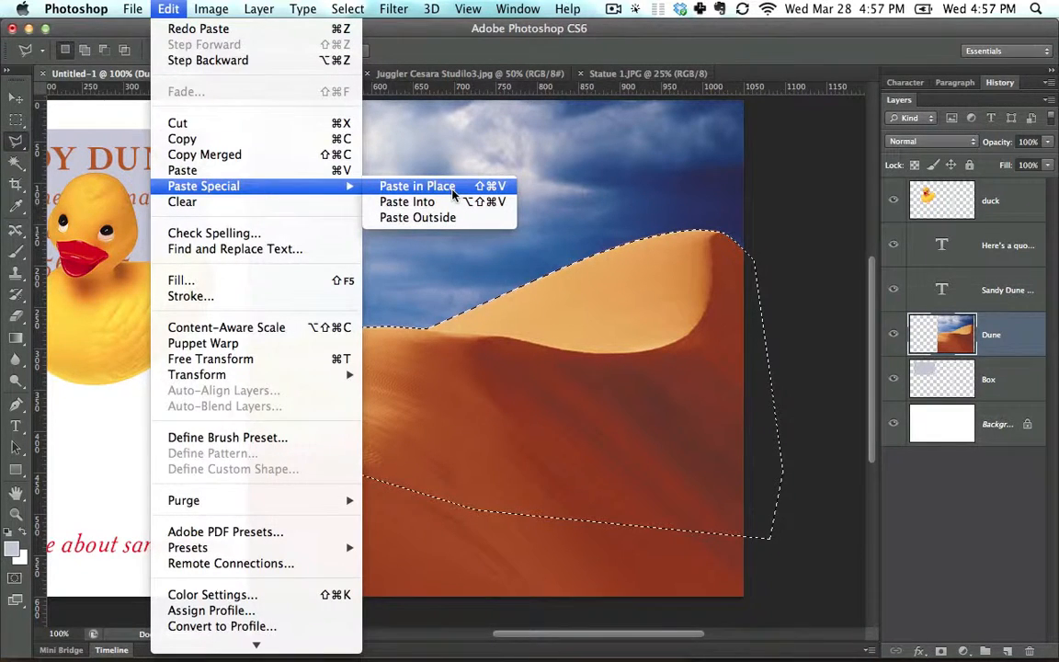
pyautogui.click(417, 186)
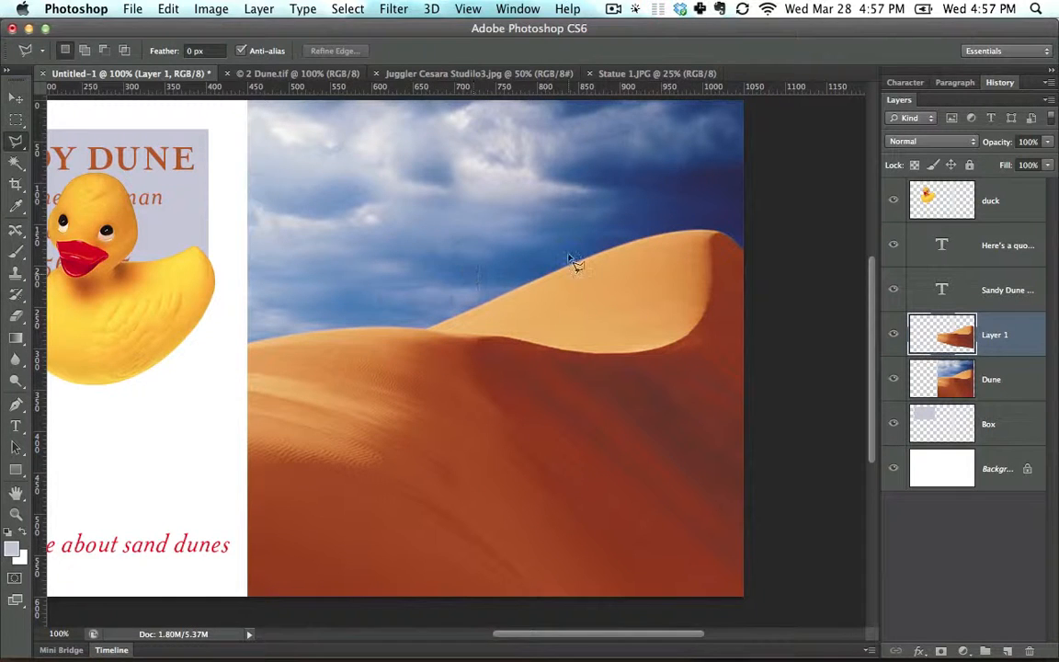
# Hide and show the Dune layer to check the pasted dune cutout on its own.
pyautogui.click(16, 99)
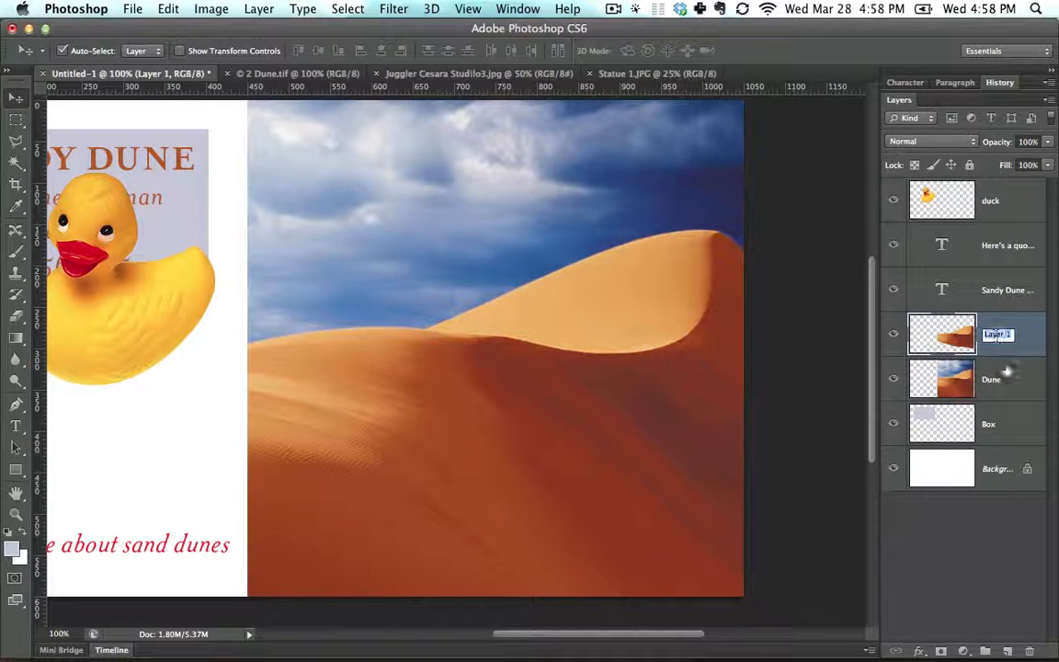
pyautogui.click(894, 382)
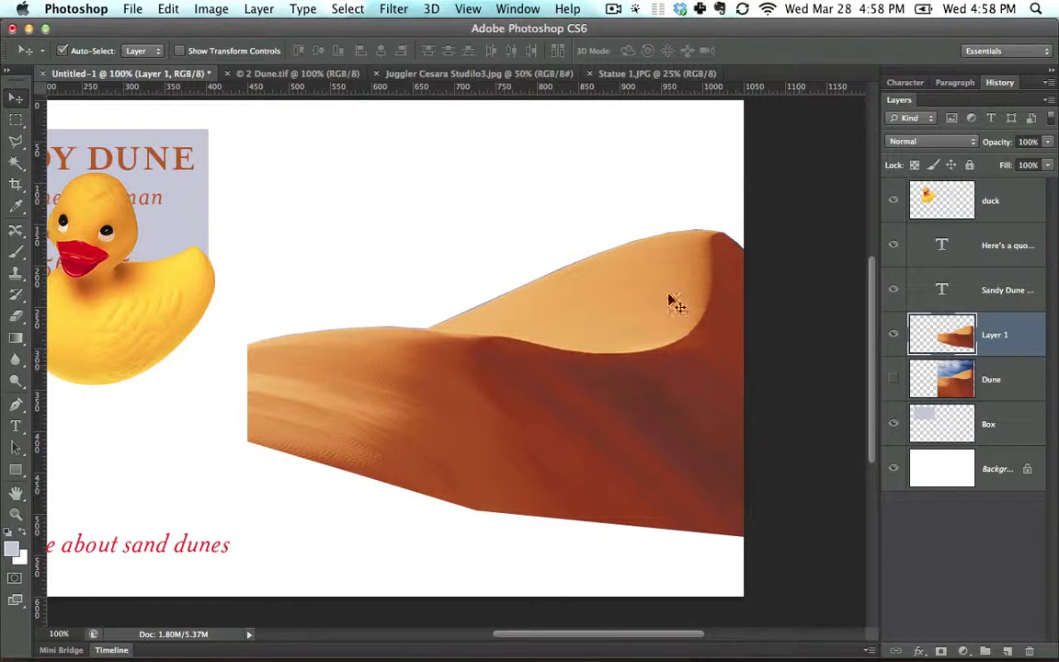
pyautogui.click(893, 381)
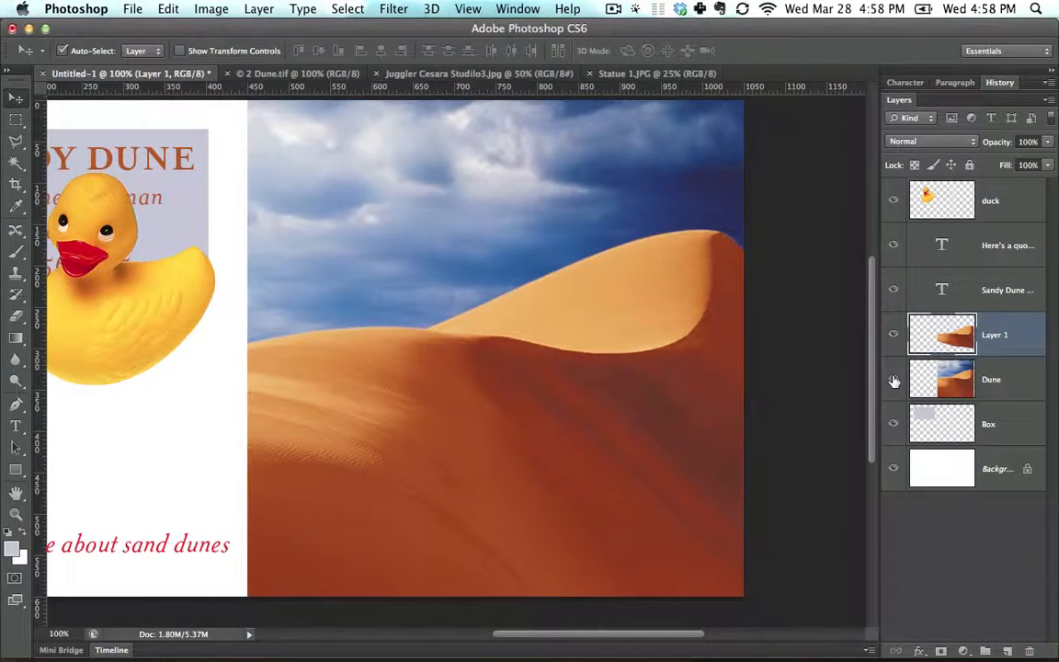
pyautogui.click(893, 380)
pyautogui.click(892, 378)
# Try moving the dune cutout up over the sky toward the duck, undoing each move.
pyautogui.moveTo(561, 336); pyautogui.dragTo(437, 296)
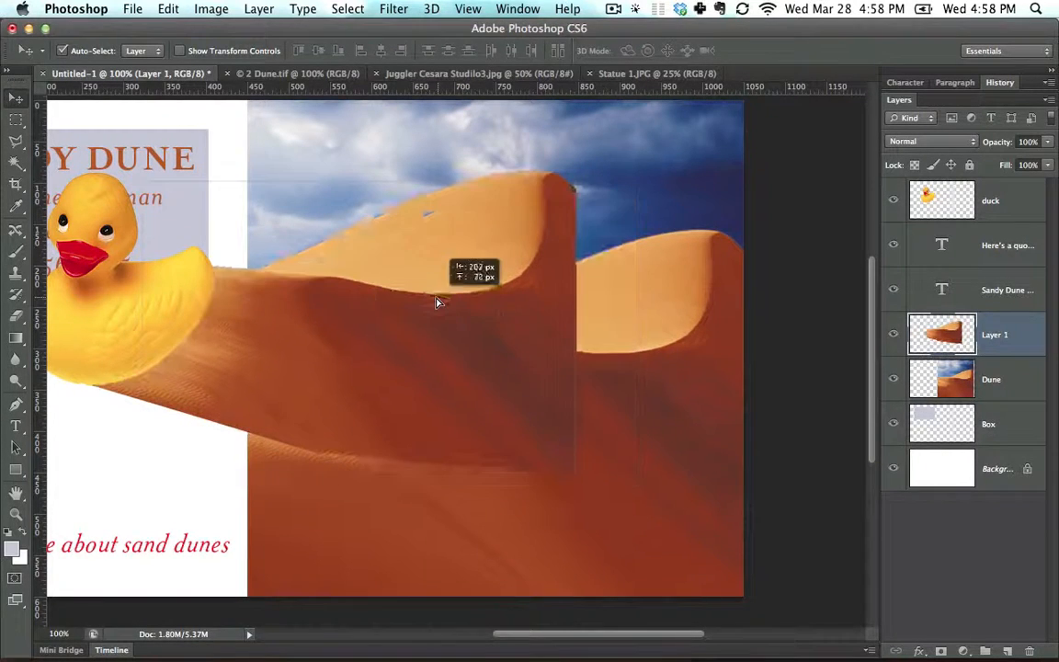
pyautogui.press('super+z')
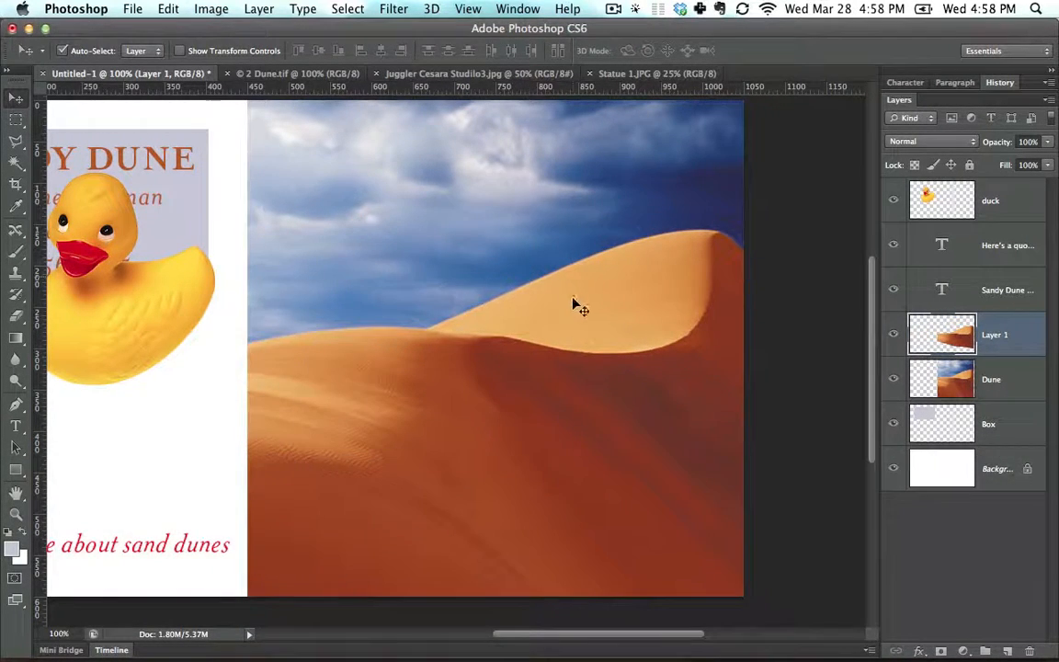
pyautogui.moveTo(574, 303); pyautogui.dragTo(439, 227)
pyautogui.press('super+z')
# Move the duck onto the dune photo, place its layer below Layer 1, and lower it partly behind the ridge.
pyautogui.moveTo(168, 301); pyautogui.dragTo(537, 276)
pyautogui.moveTo(1012, 217); pyautogui.dragTo(1015, 362)
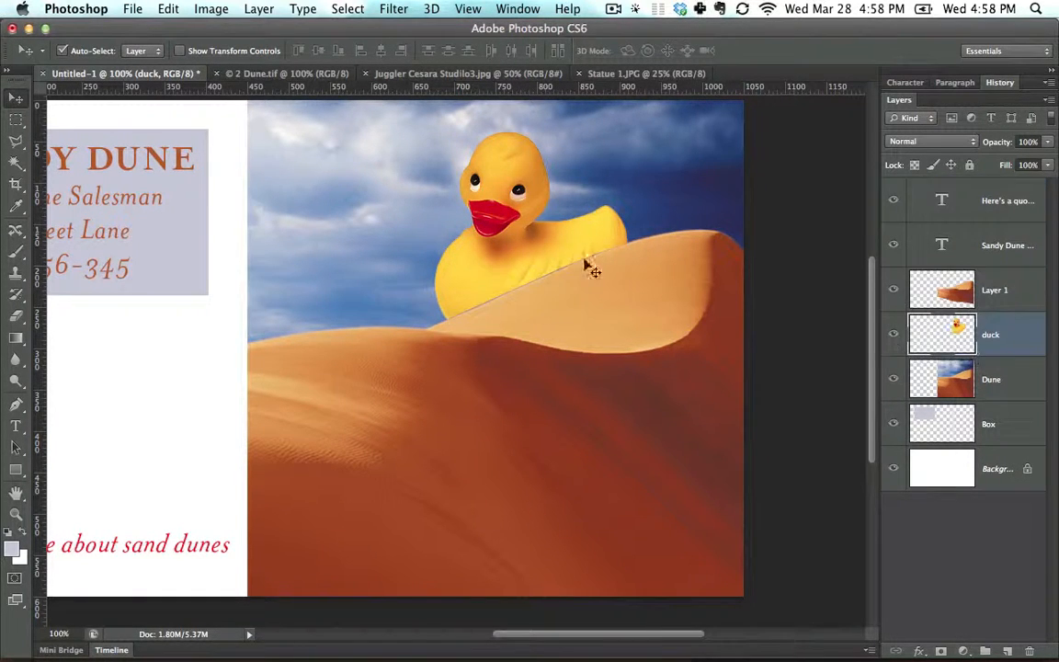
pyautogui.moveTo(555, 250); pyautogui.dragTo(550, 290)
# Select the area above the ridge with the Polygonal Lasso, following the dune's edge and enclosing the duck's body and adjacent sky.
pyautogui.press('super+equal')
pyautogui.press('super+equal')
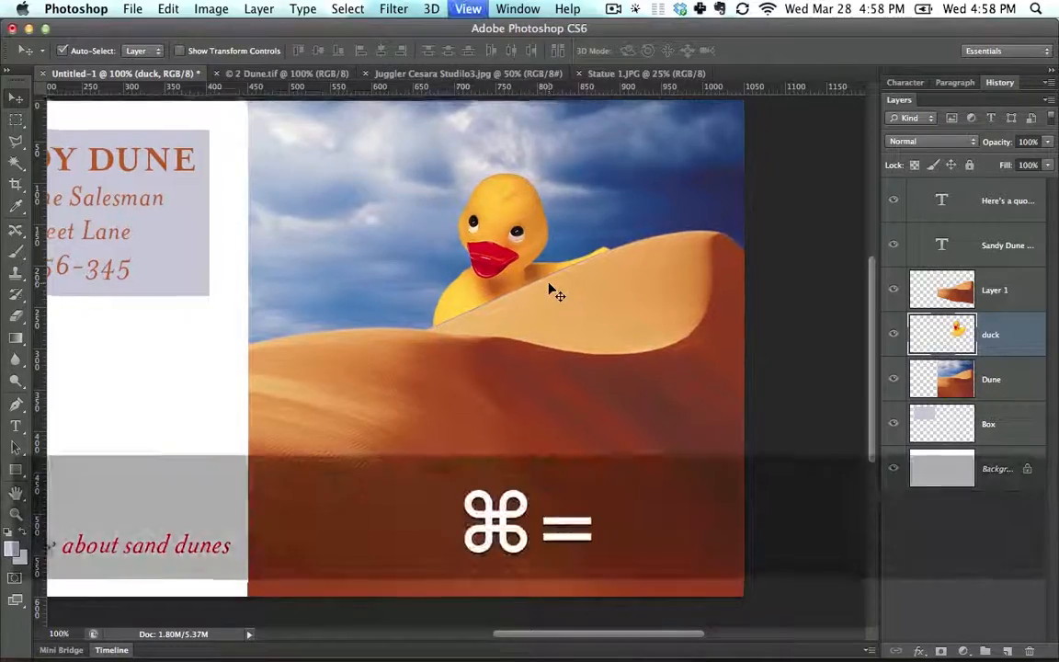
pyautogui.press('space')
pyautogui.moveTo(590, 233); pyautogui.dragTo(406, 377)
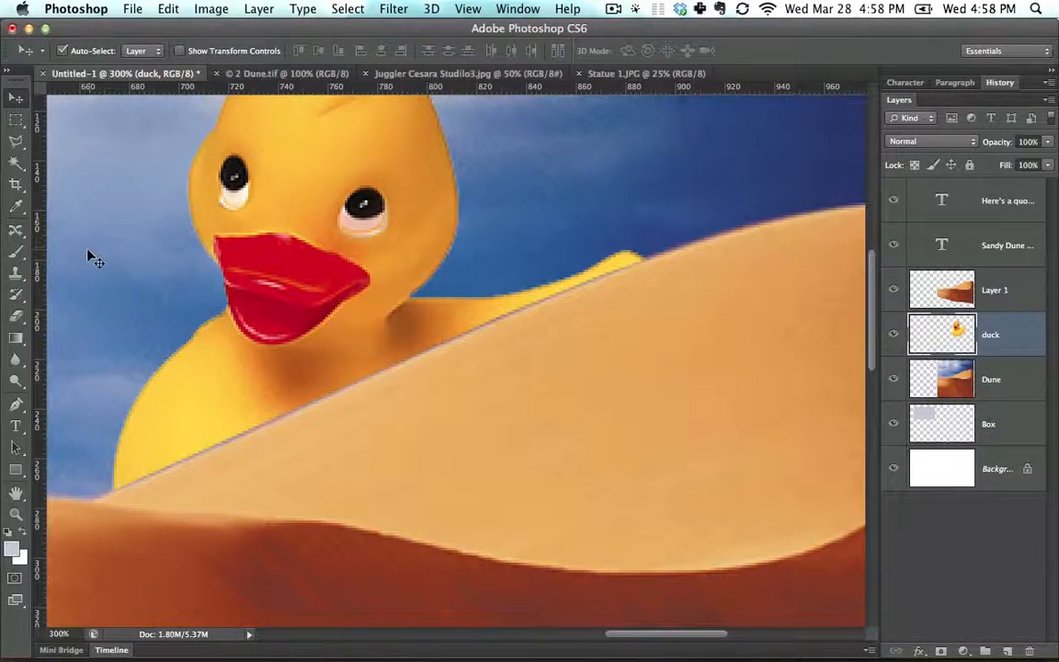
pyautogui.click(16, 140)
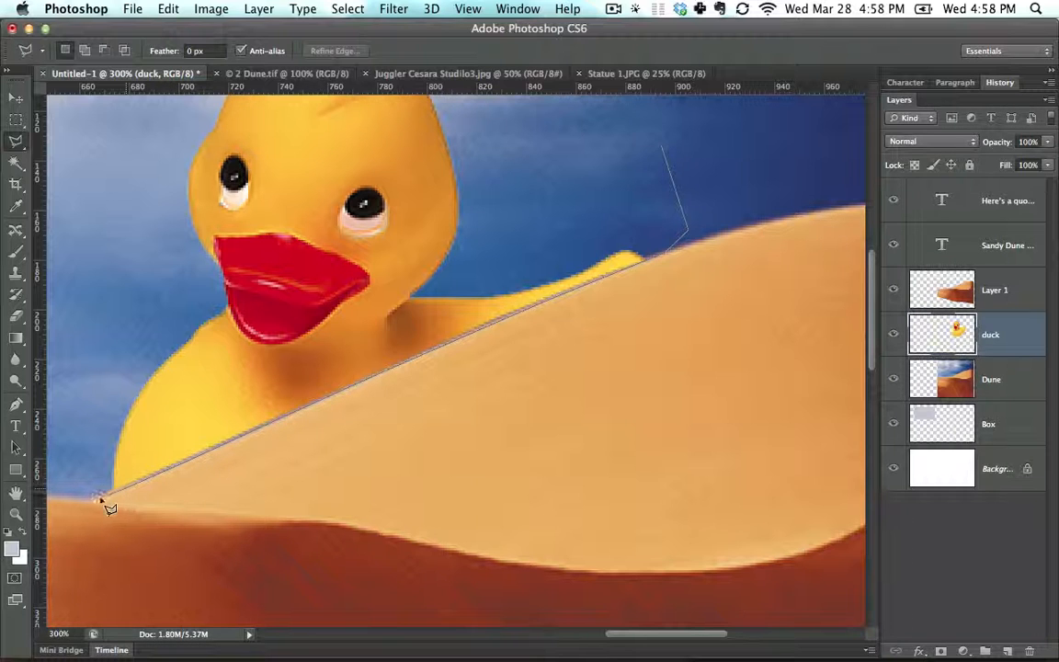
pyautogui.doubleClick(375, 215)
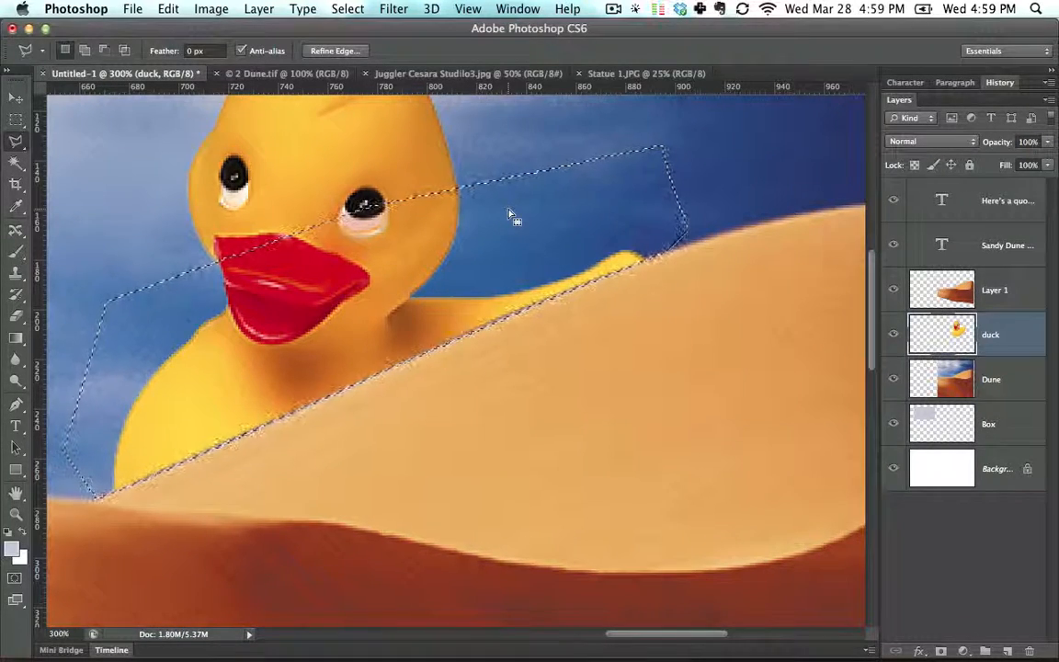
# Try deleting the selected area from the duck layer, and undo the deletion.
pyautogui.press('BackSpace')
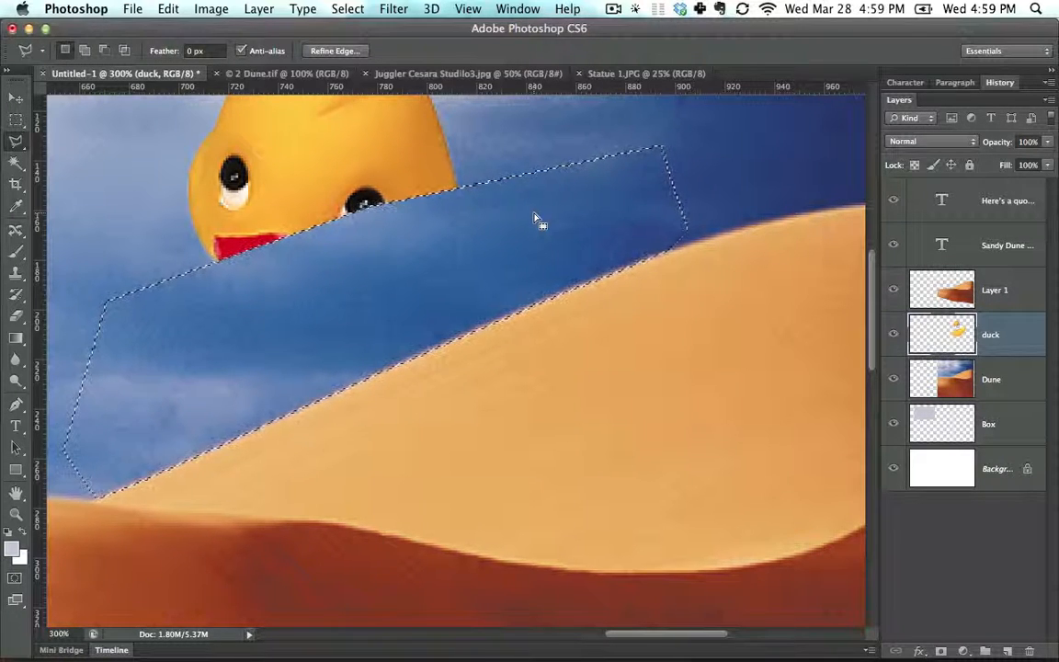
pyautogui.press('super+z')
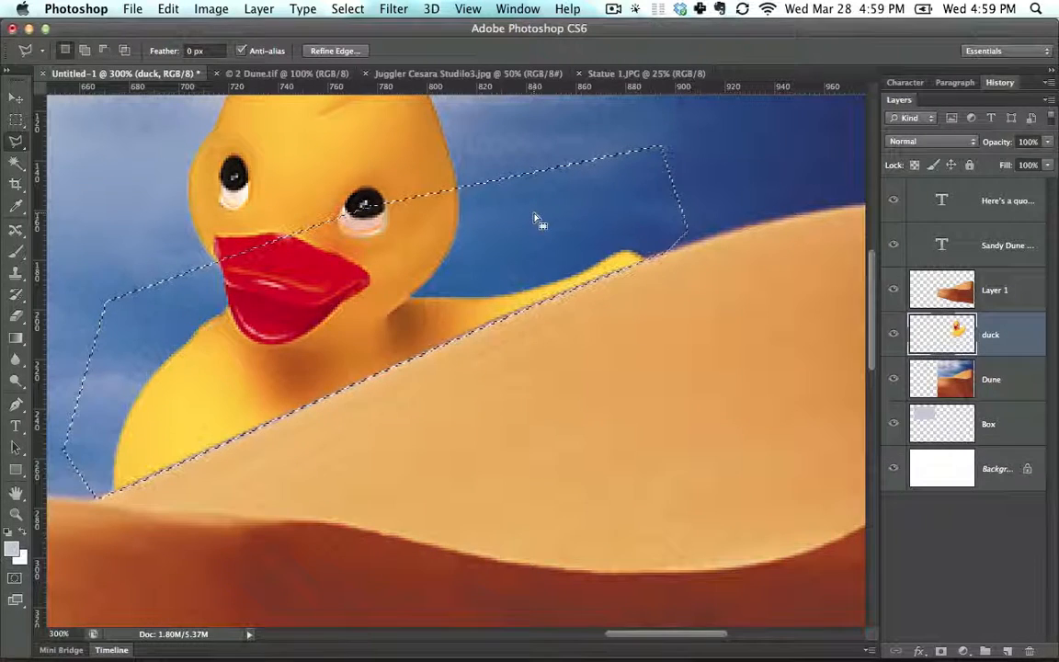
# Delete the selected area from the Dune layer and toggle the visibility of the duck and Layer 1 layers to check the cut.
pyautogui.click(999, 385)
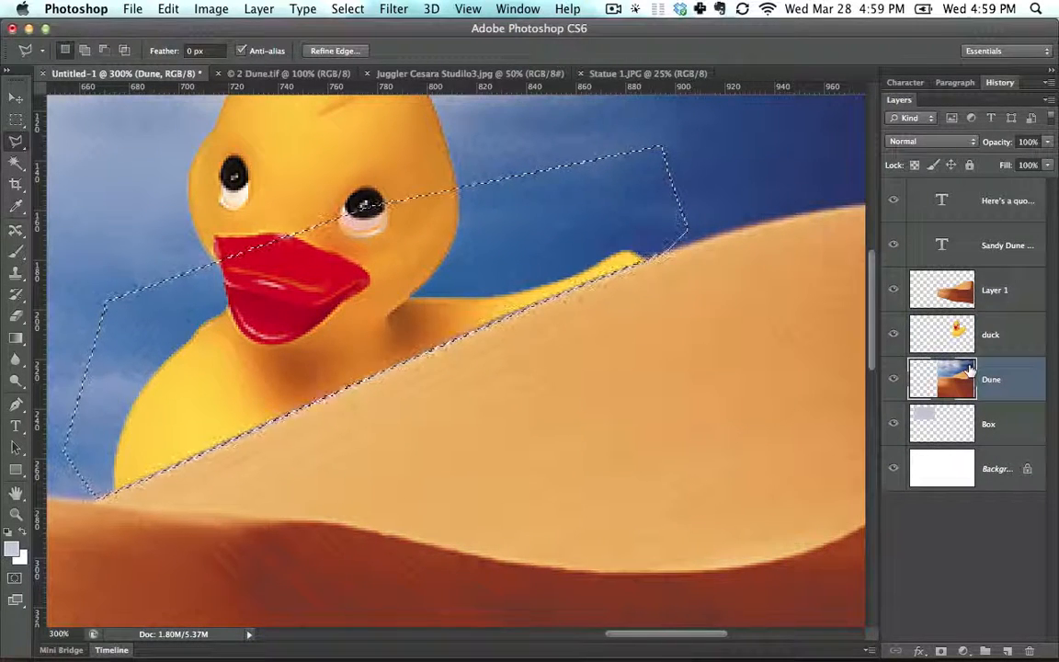
pyautogui.press('BackSpace')
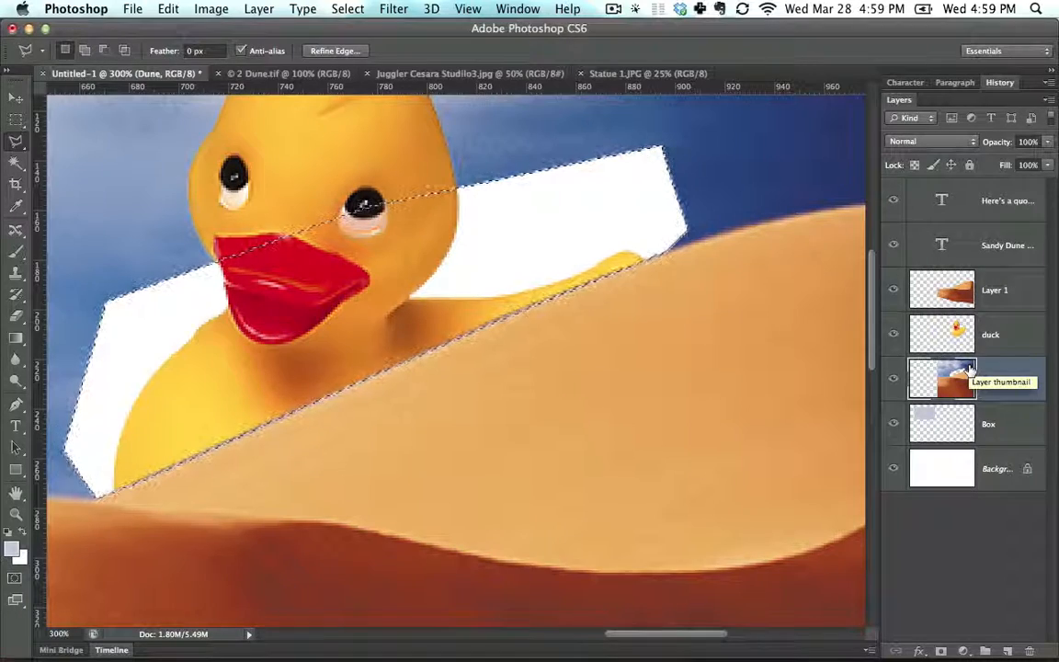
pyautogui.moveTo(892, 333); pyautogui.dragTo(894, 291)
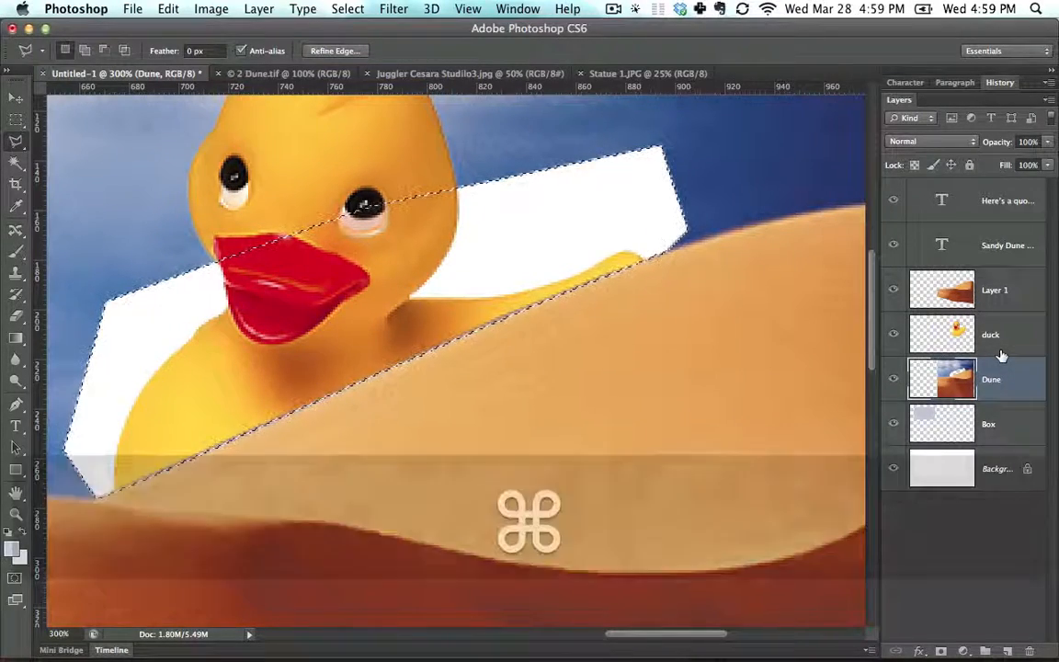
# Undo the deletion on the Dune layer, delete the selected area from Layer 1 instead, and clear the selection.
pyautogui.press('super+z')
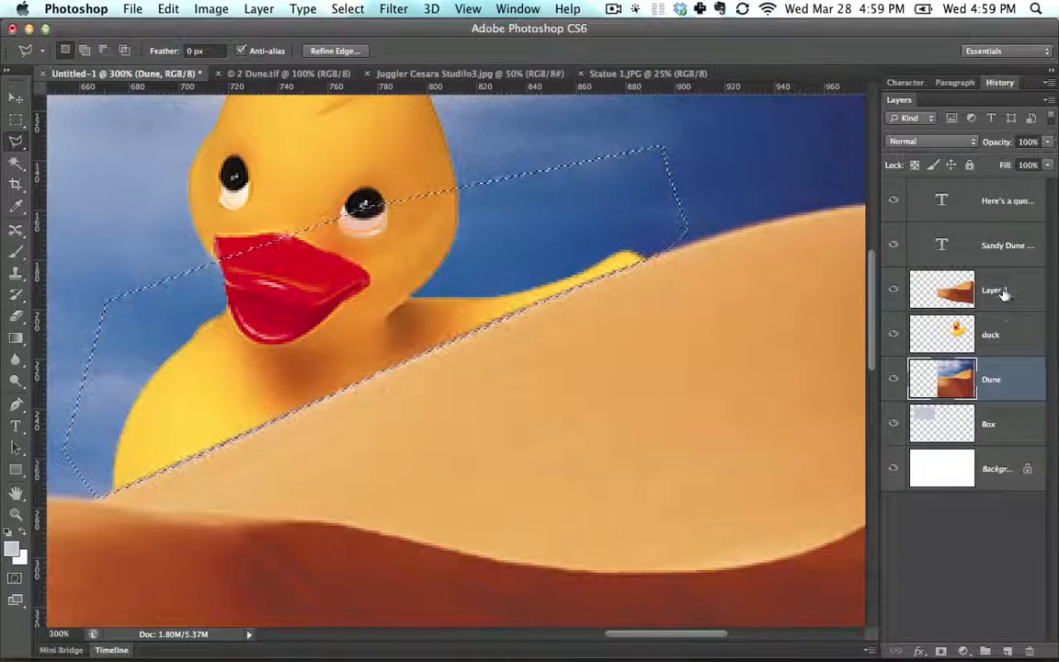
pyautogui.click(998, 290)
pyautogui.press('BackSpace')
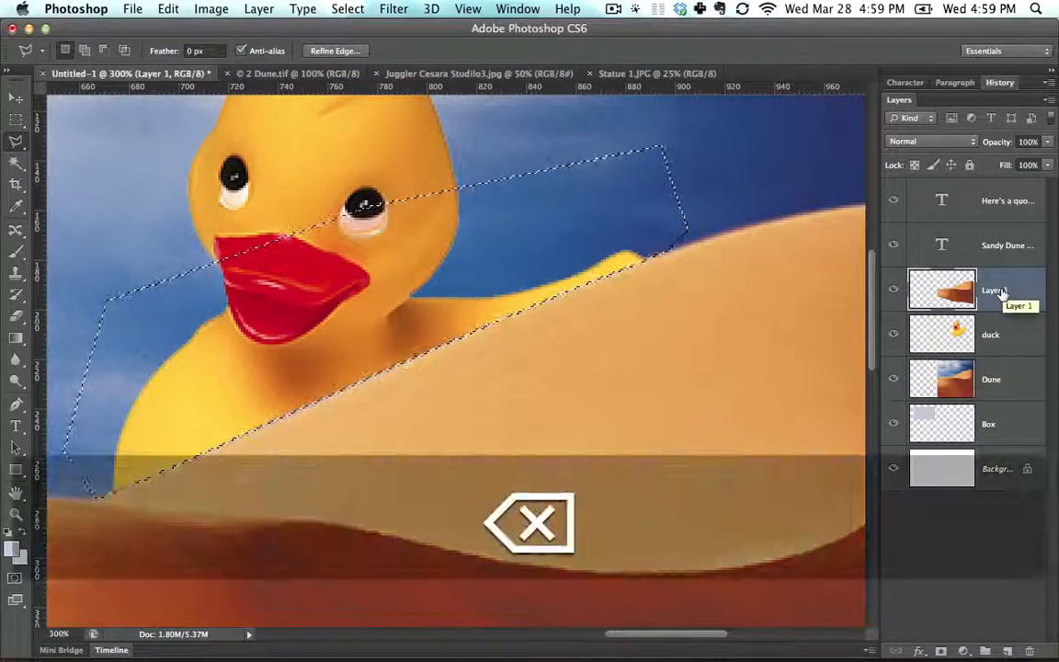
pyautogui.press('super+d')
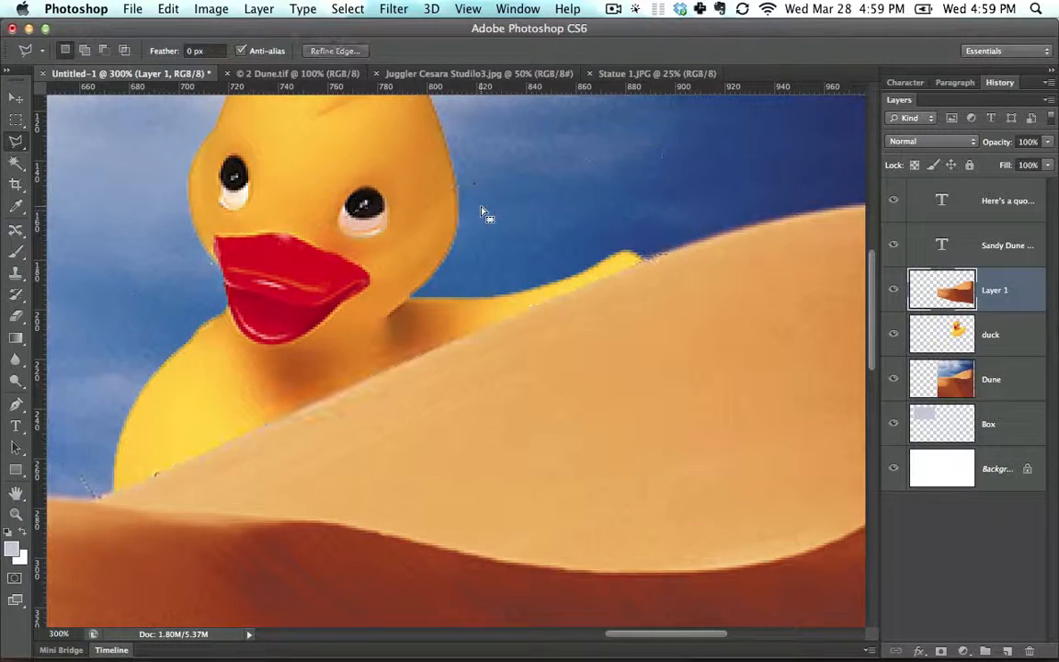
# Move the duck slightly up and to the left behind the dune ridge with the Move tool.
pyautogui.press('super+minus')
pyautogui.press('super+minus')
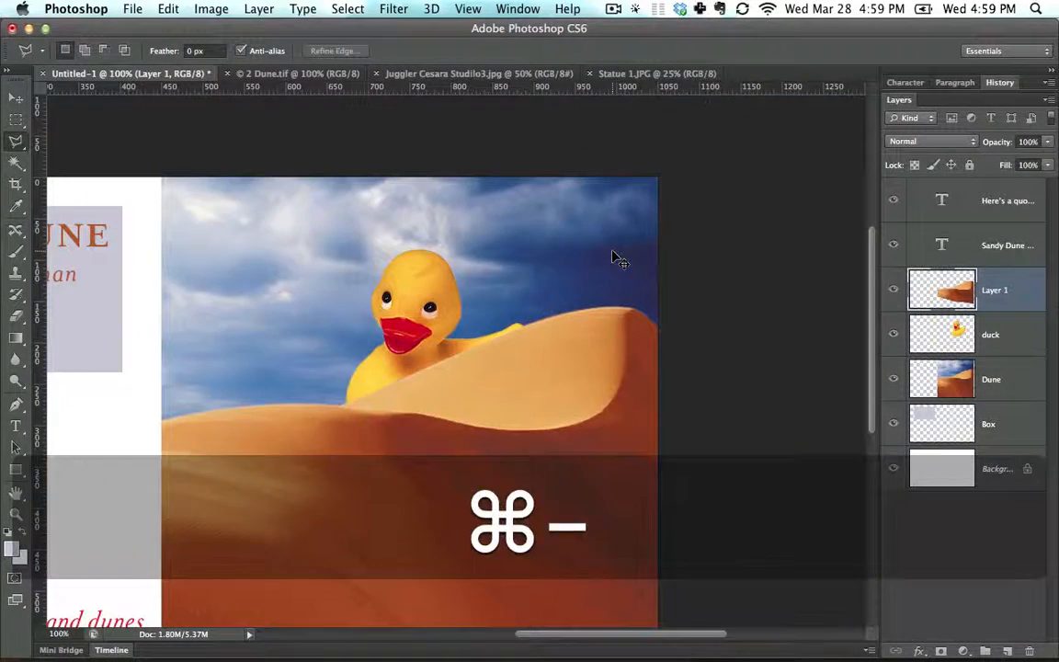
pyautogui.click(16, 96)
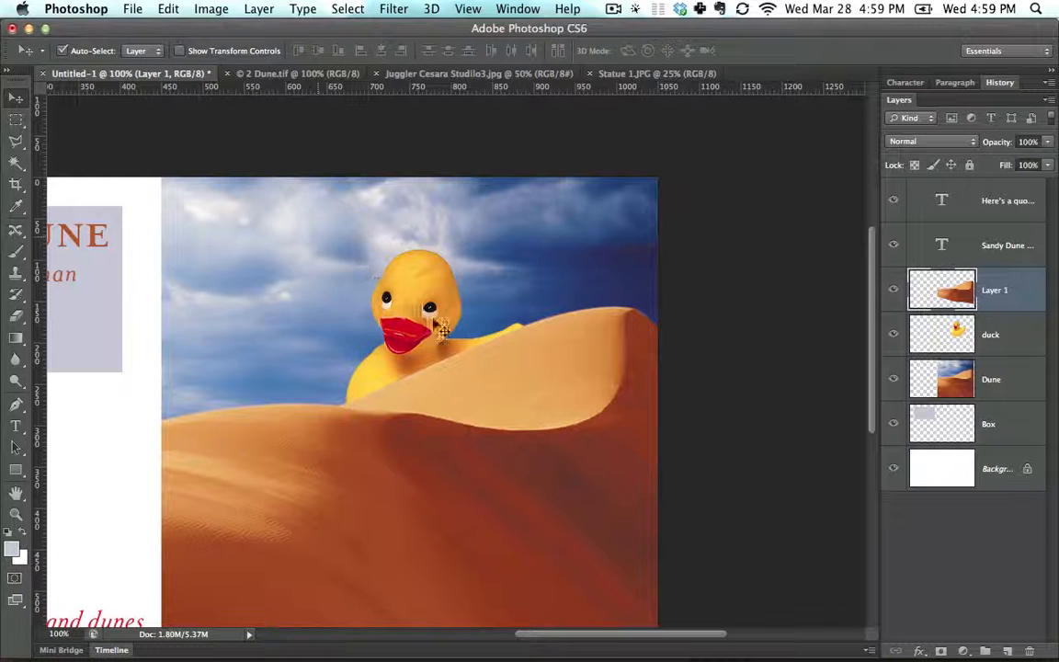
pyautogui.moveTo(433, 320); pyautogui.dragTo(424, 315)
pyautogui.press('space')
pyautogui.moveTo(319, 358); pyautogui.dragTo(388, 341)
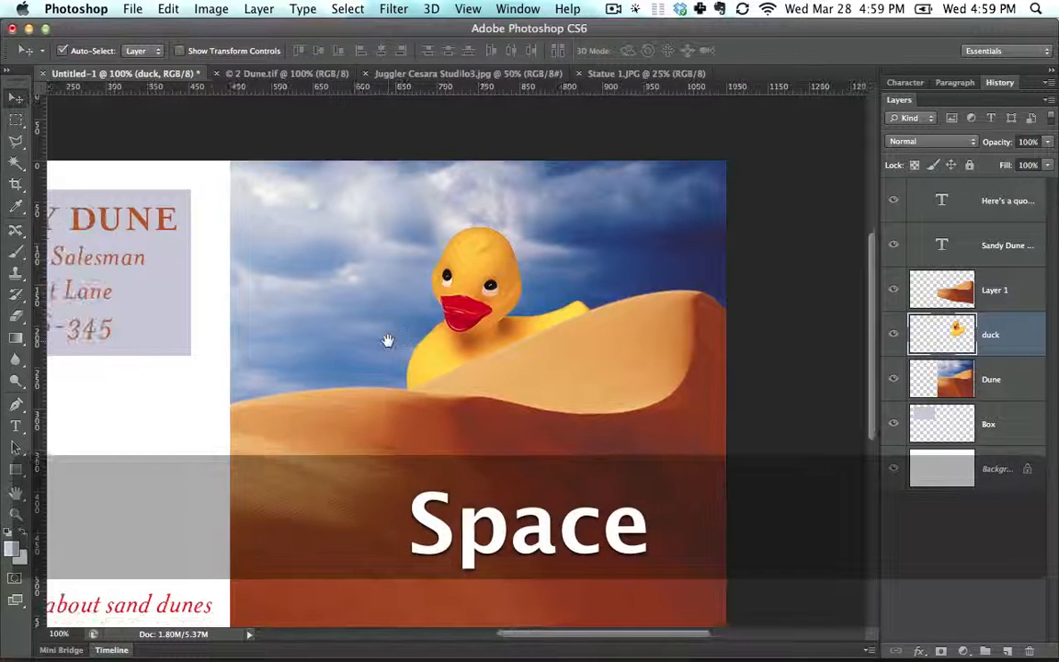